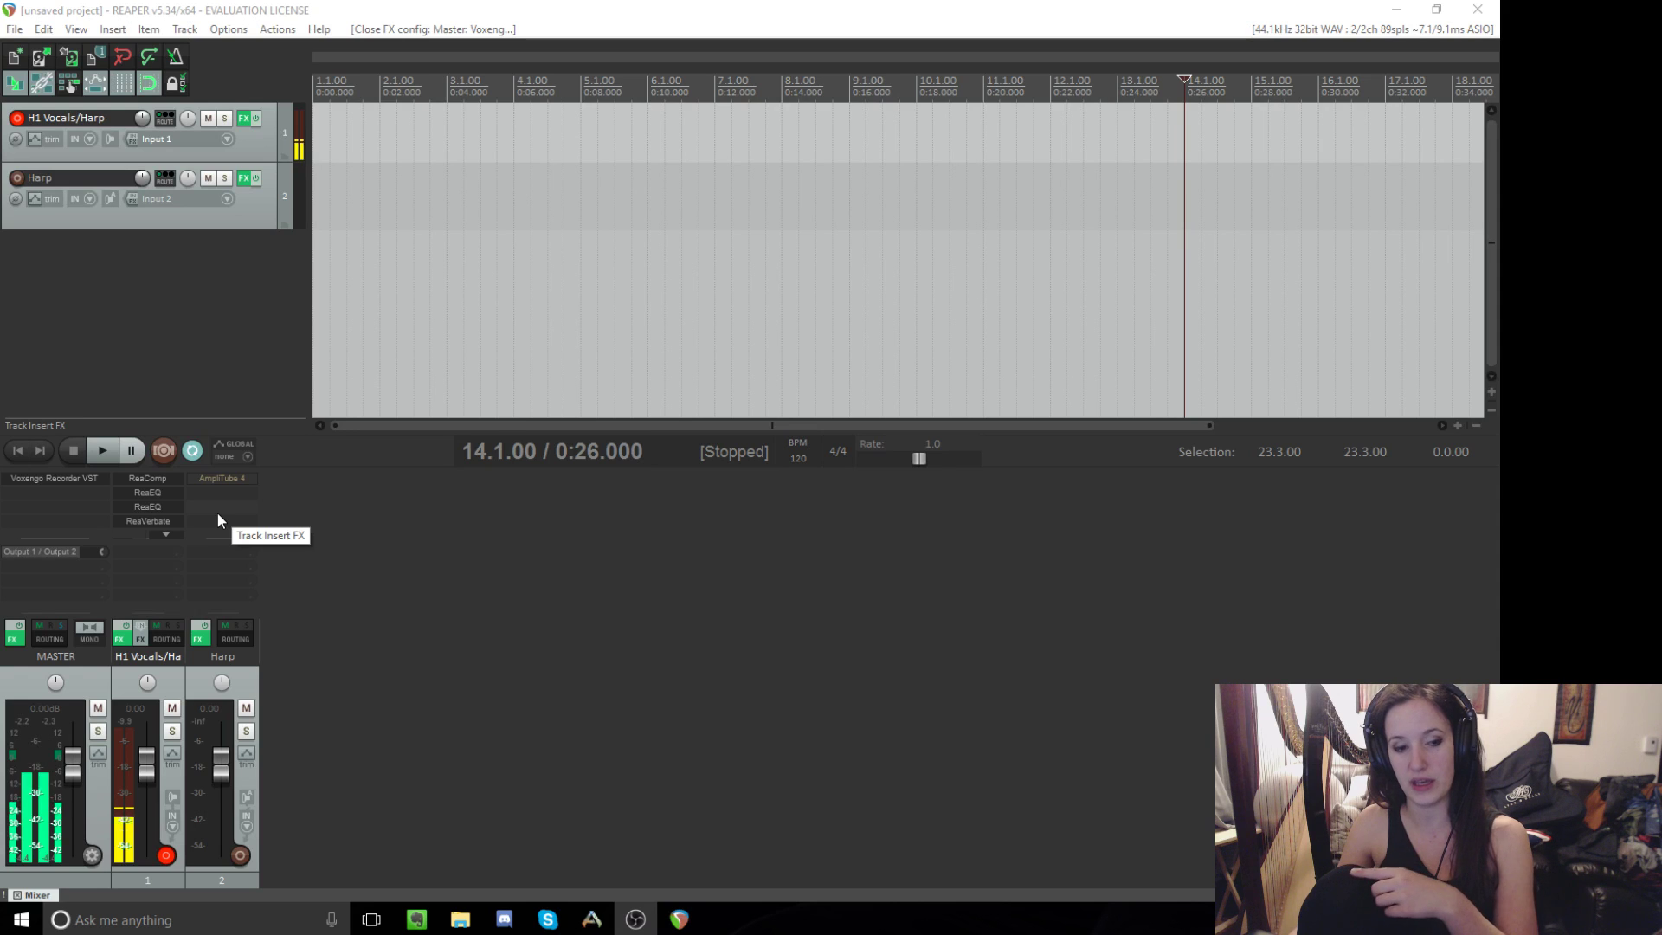
Bring up the master bus Voxengo Recorder and move its window aside
left_click(27, 478)
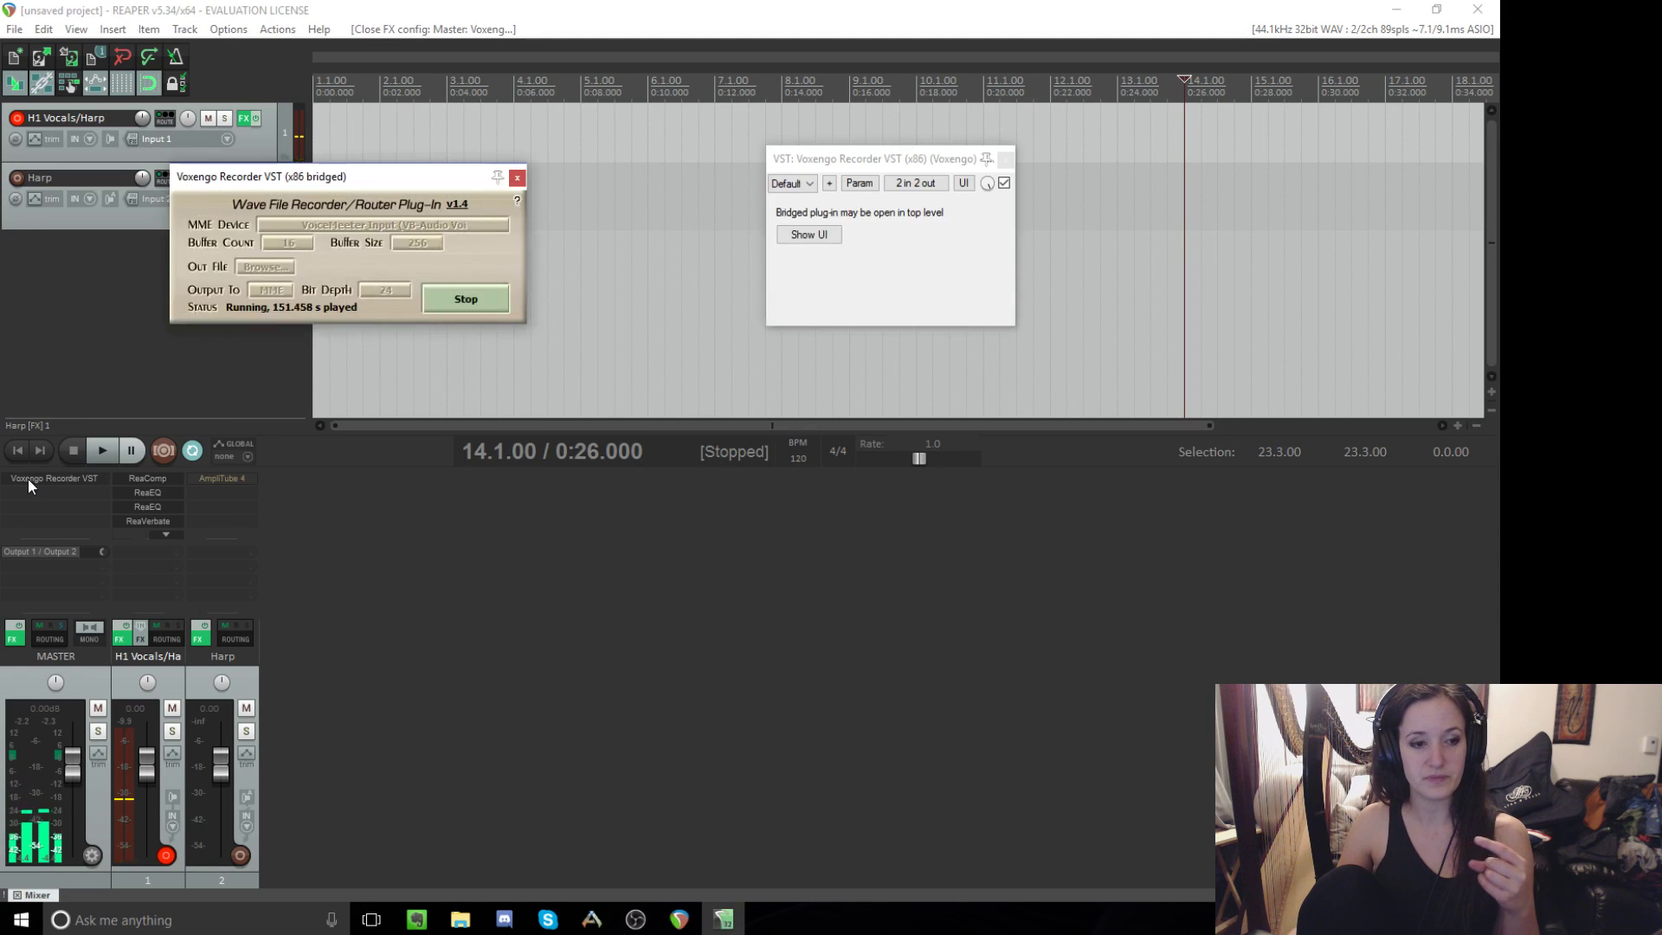
left_click_drag(320, 180, 532, 135)
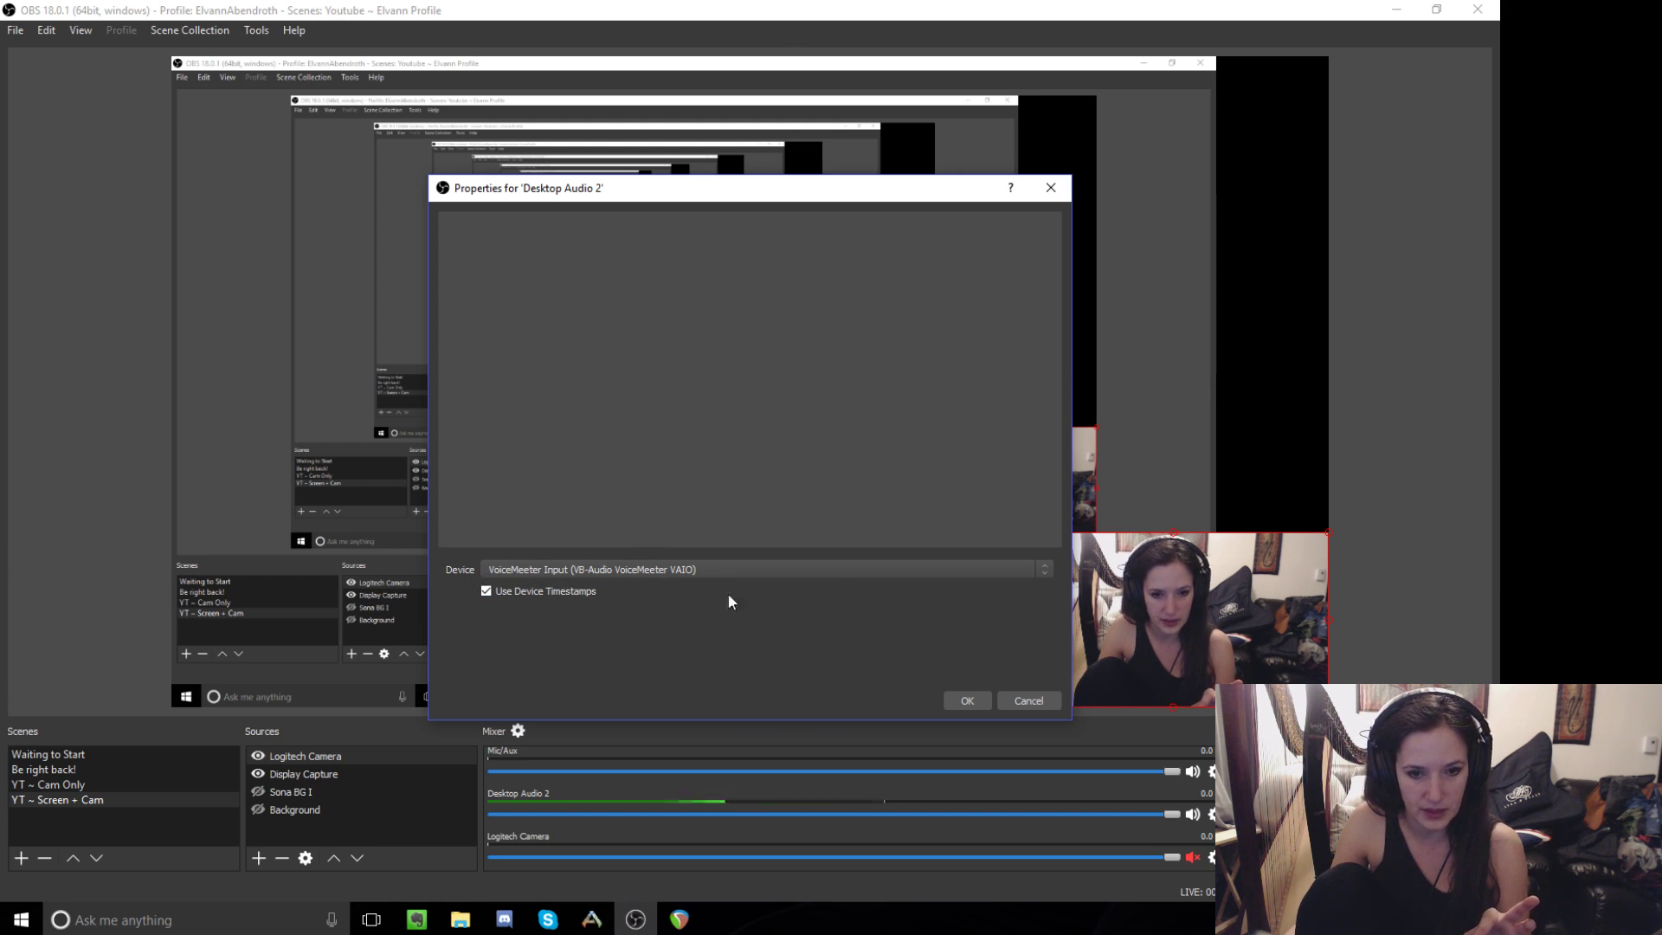
Check Desktop Audio 2's device list shows VoiceMeeter Input and leave it unchanged
left_click(760, 572)
left_click(759, 571)
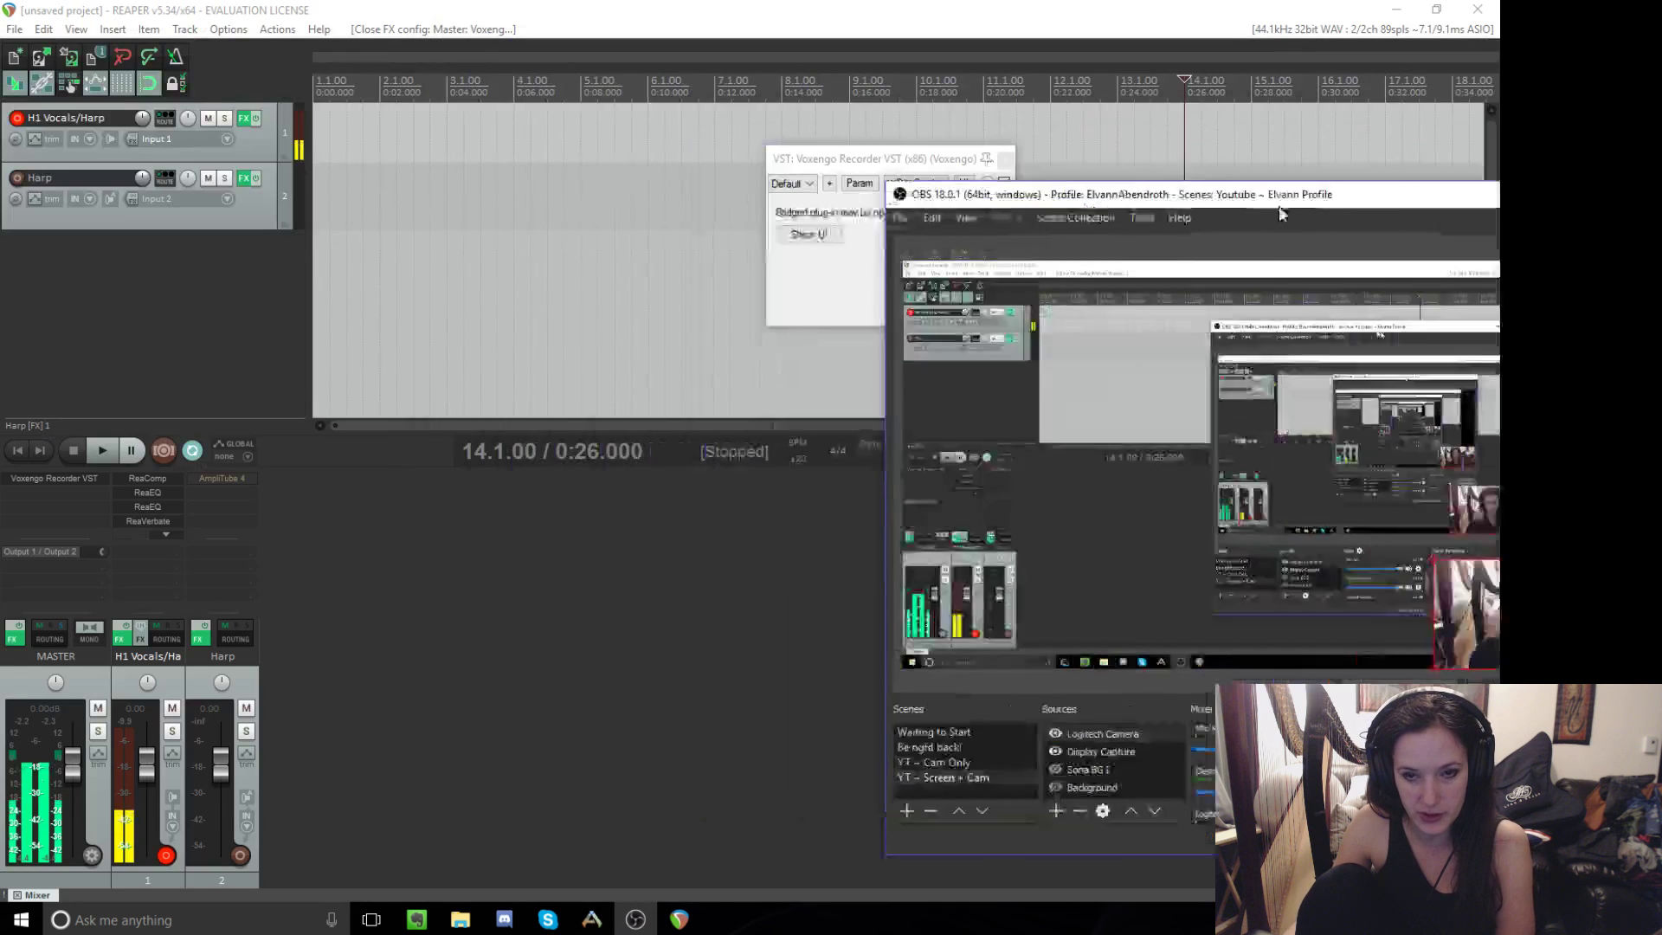
Return from OBS and bring up the H1 Vocals/Harp FX chain, positioned in view
left_click(1393, 215)
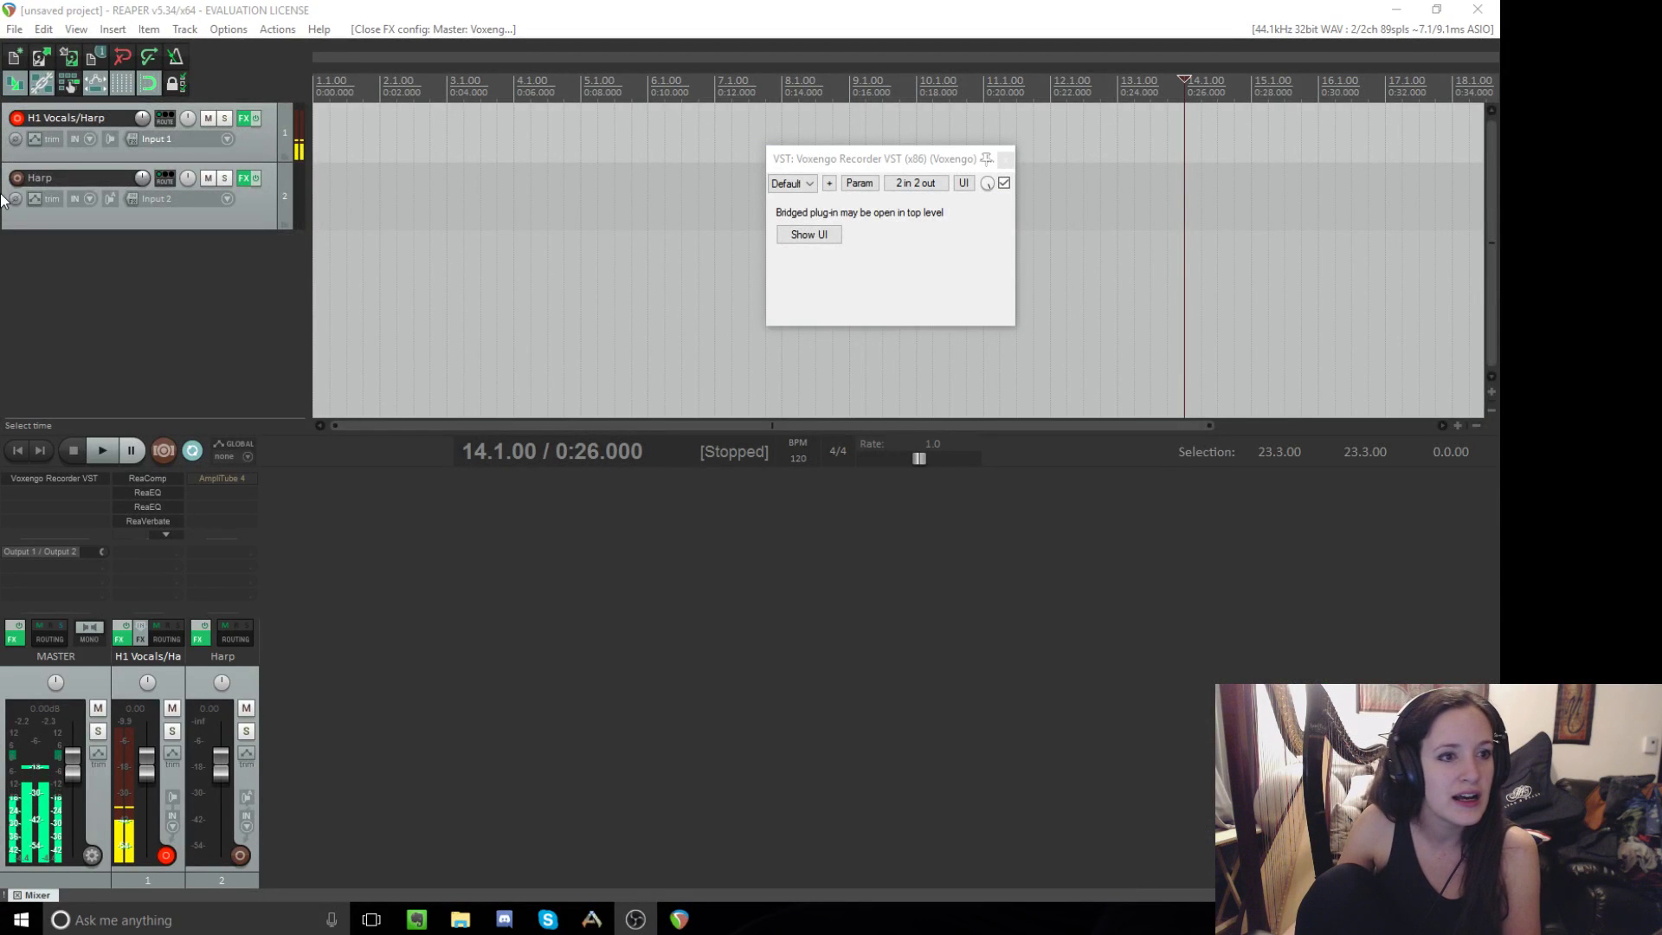
left_click(14, 29)
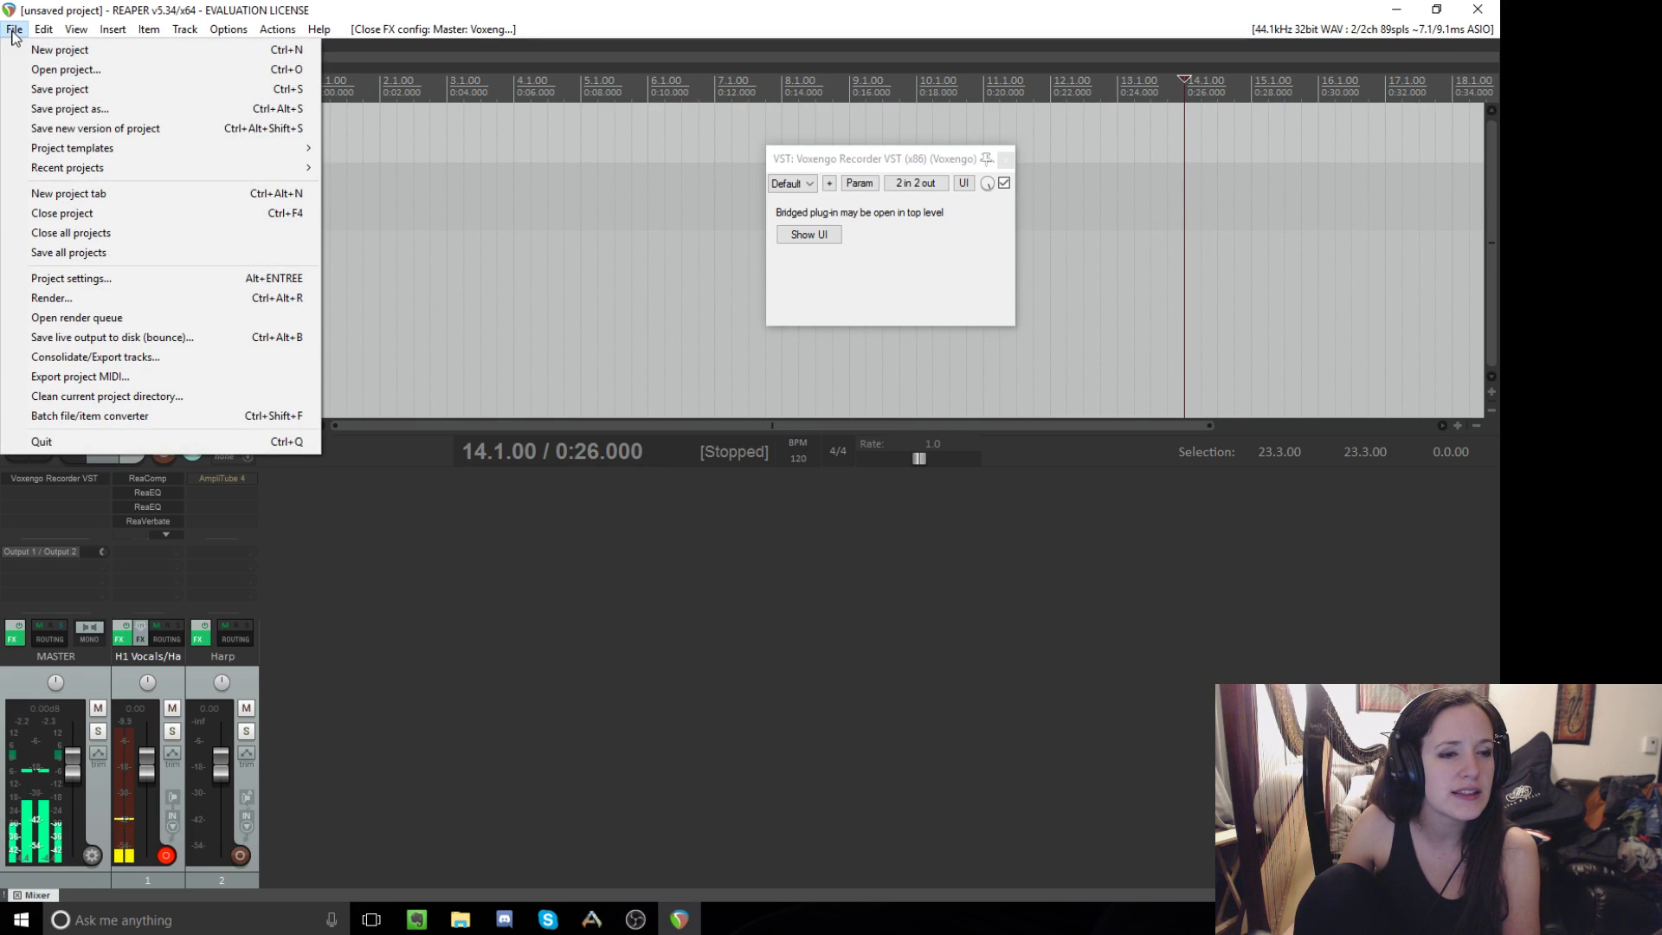
left_click(14, 30)
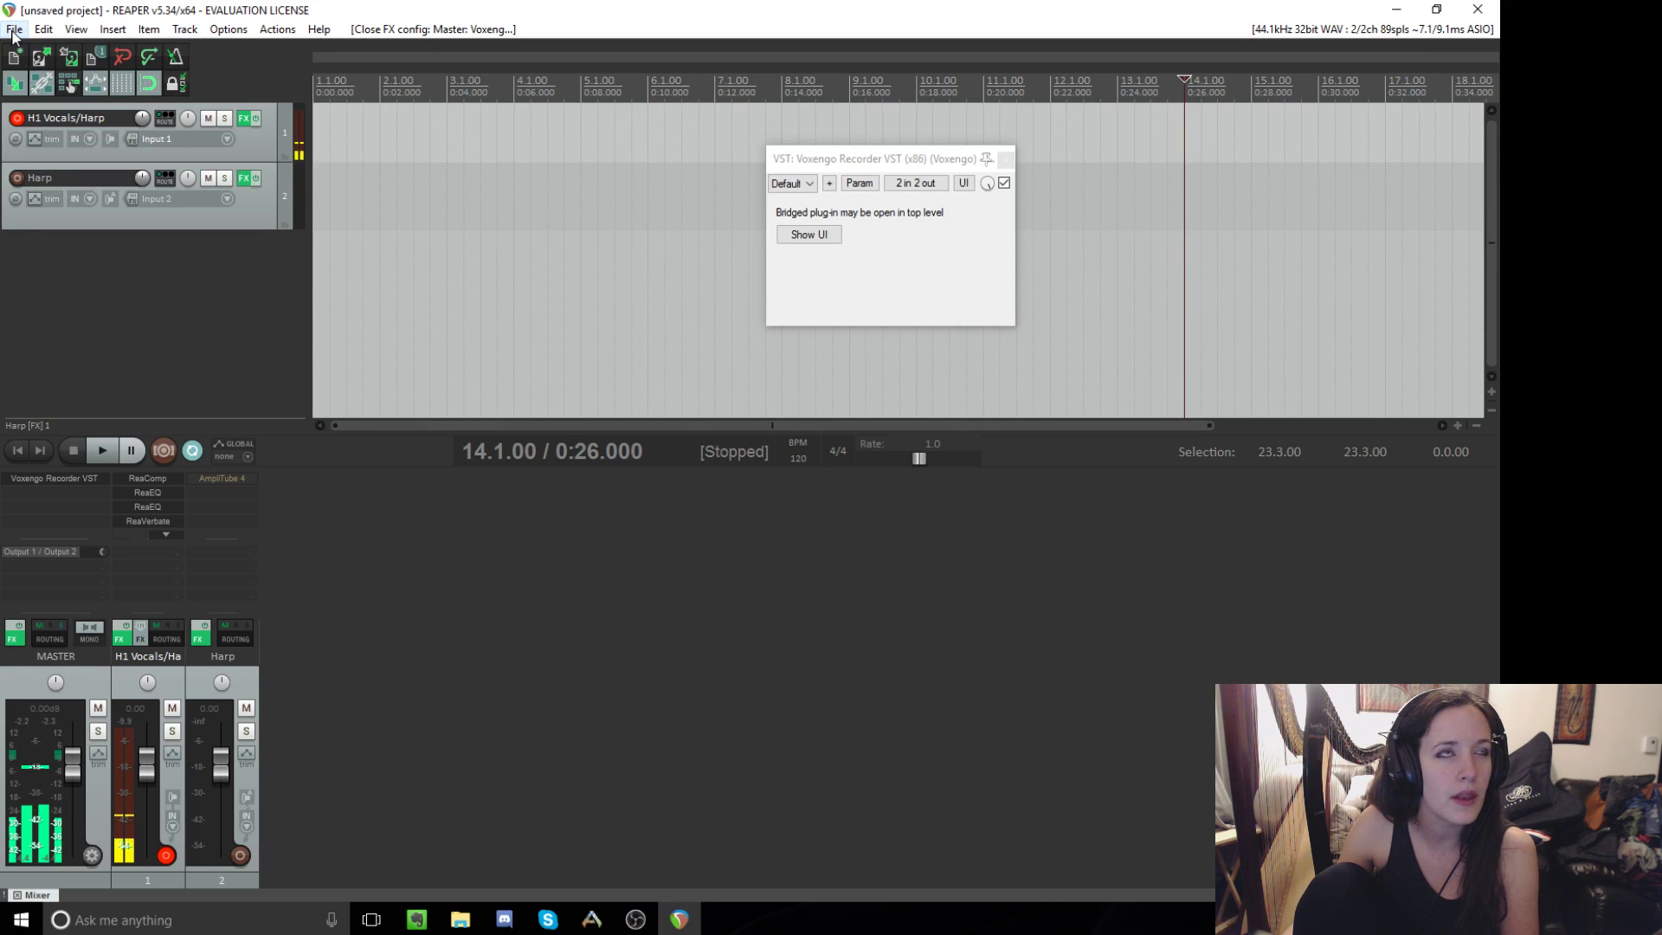
left_click(246, 123)
mouse_move(500, 318)
left_mouse_down()
mouse_move(636, 195)
mouse_move(547, 282)
left_mouse_up()
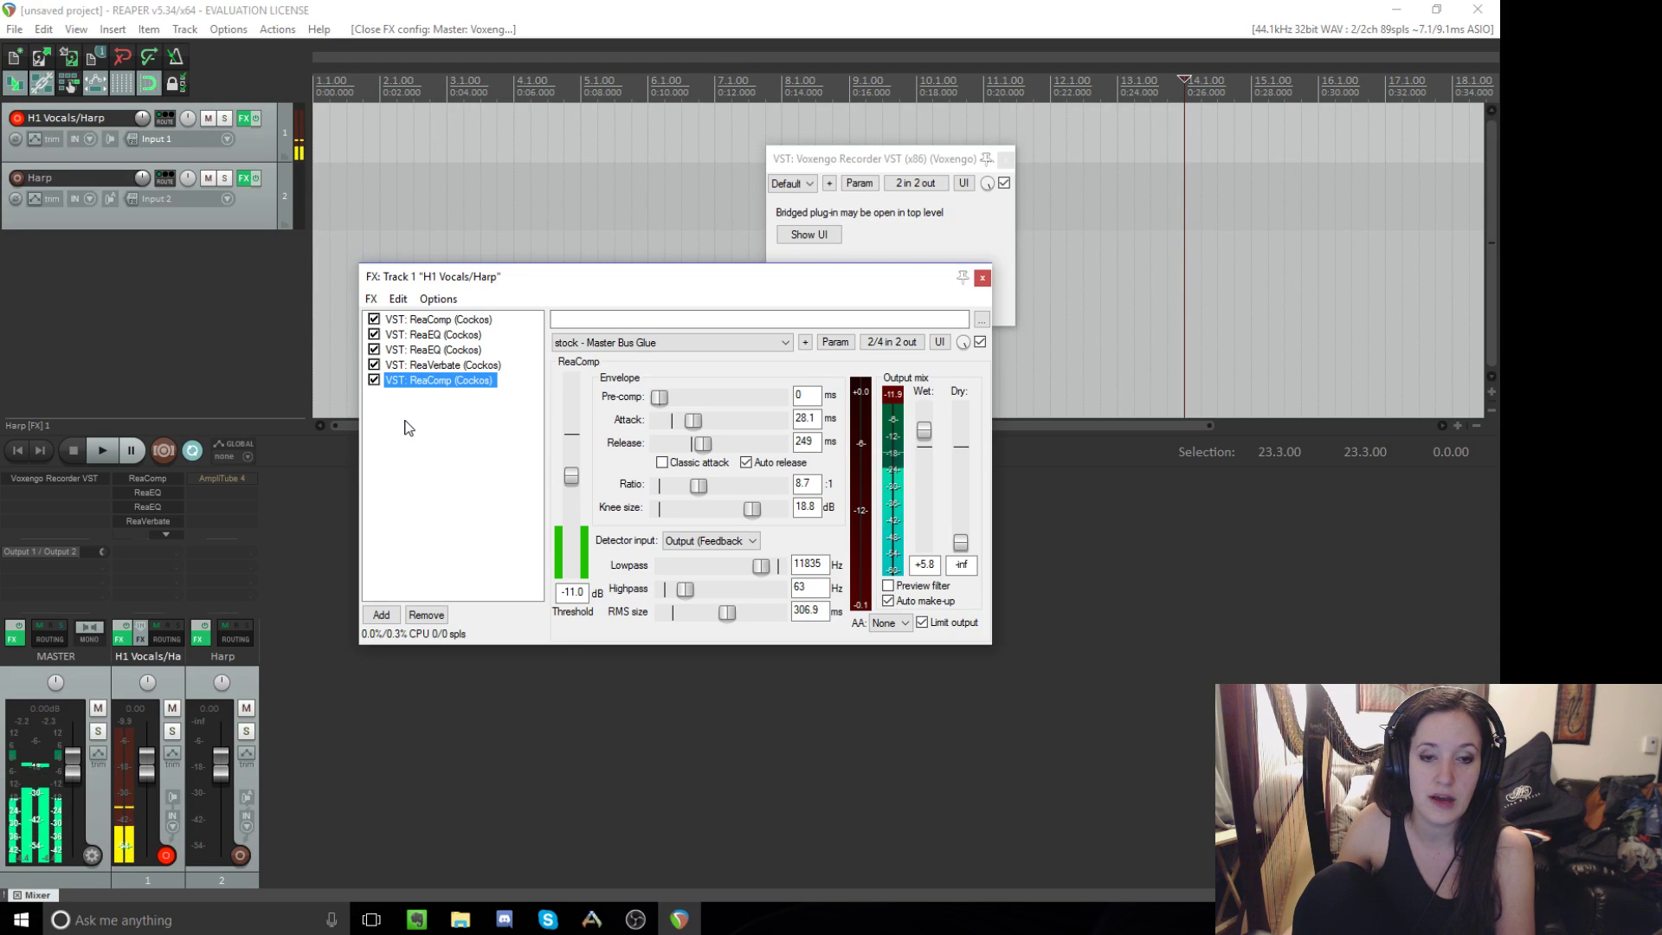
Step through ReaComp, both ReaEQs and ReaVerbate with its dark corridor preset
left_click(442, 320)
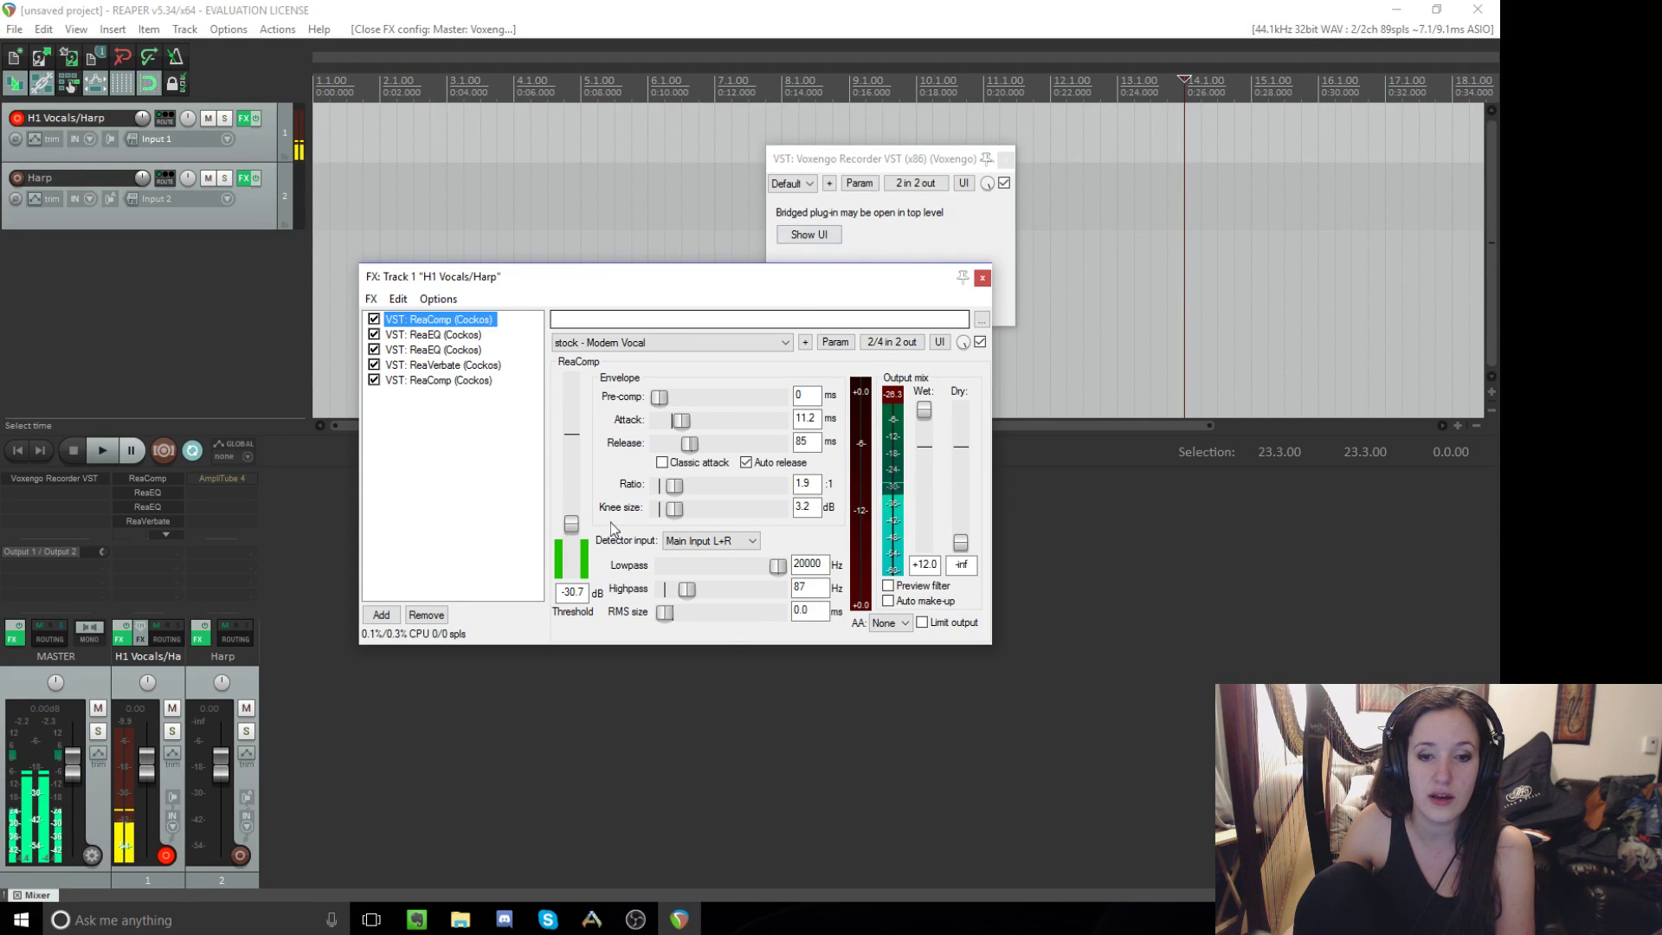
left_click(422, 335)
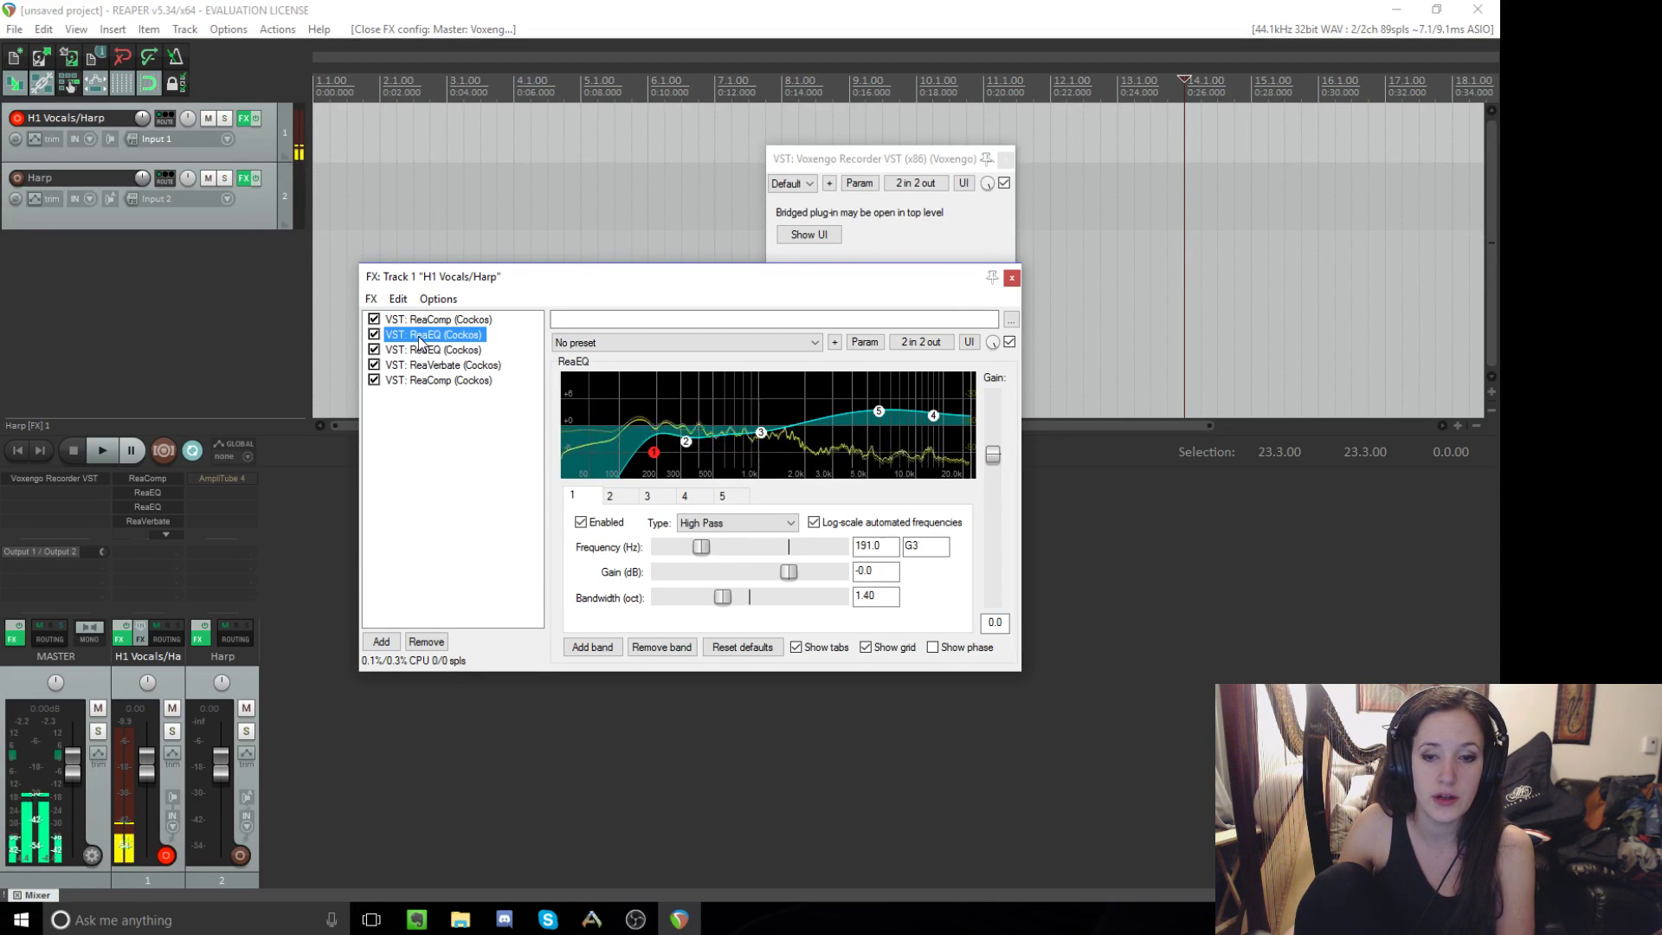
left_click(417, 350)
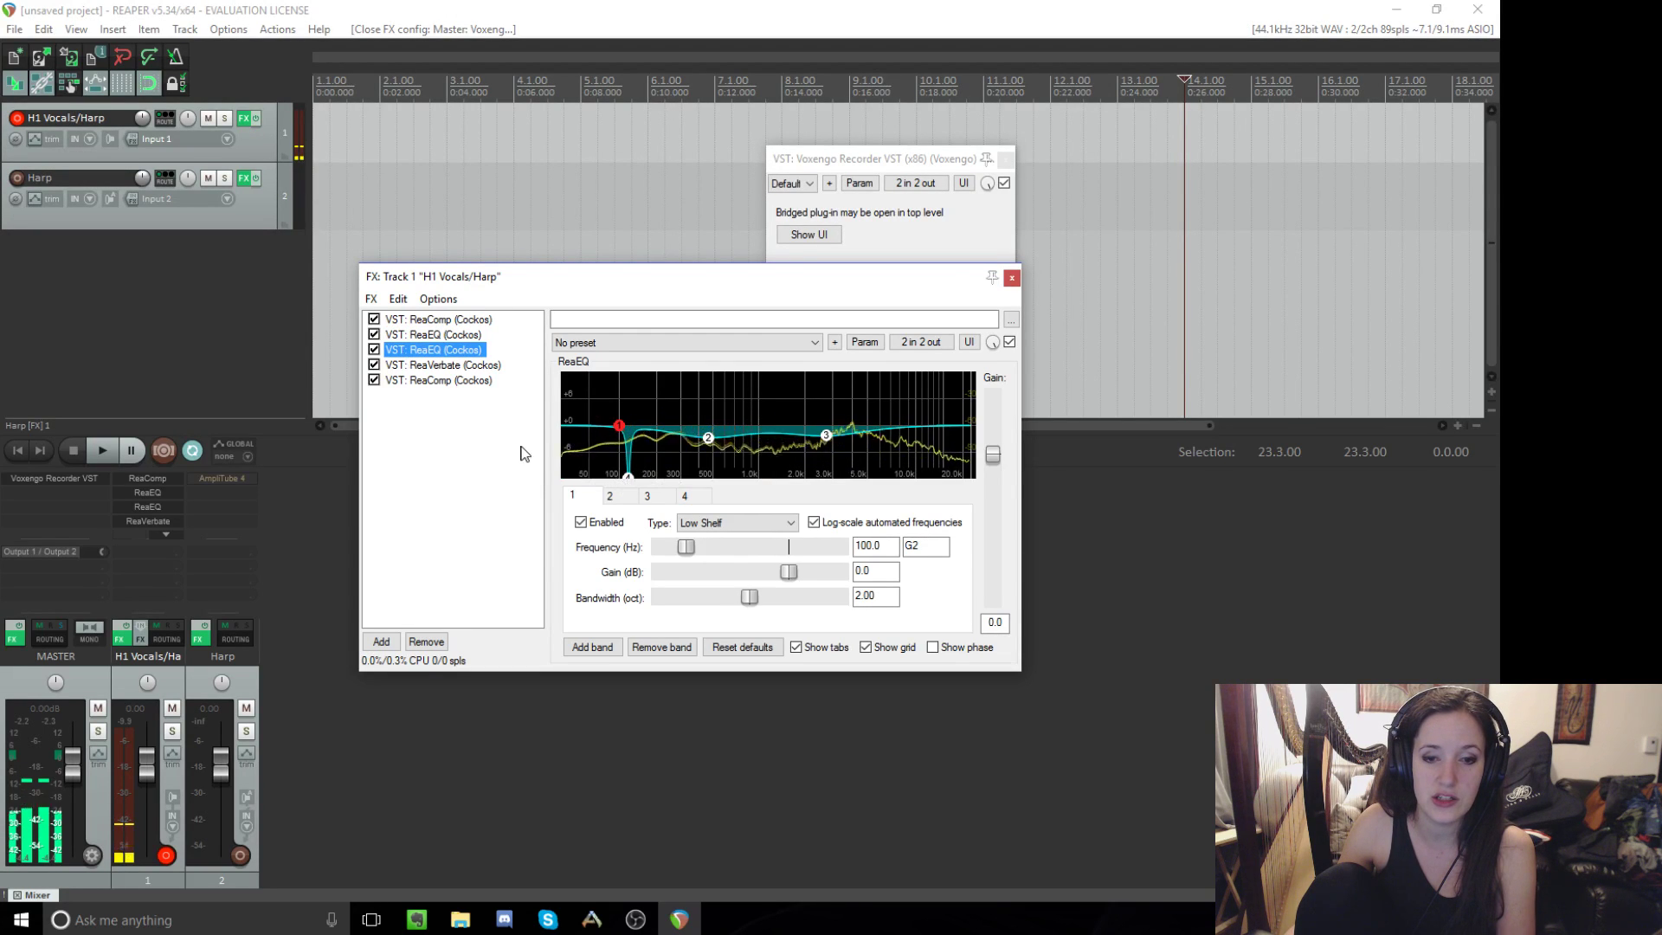
left_click(419, 365)
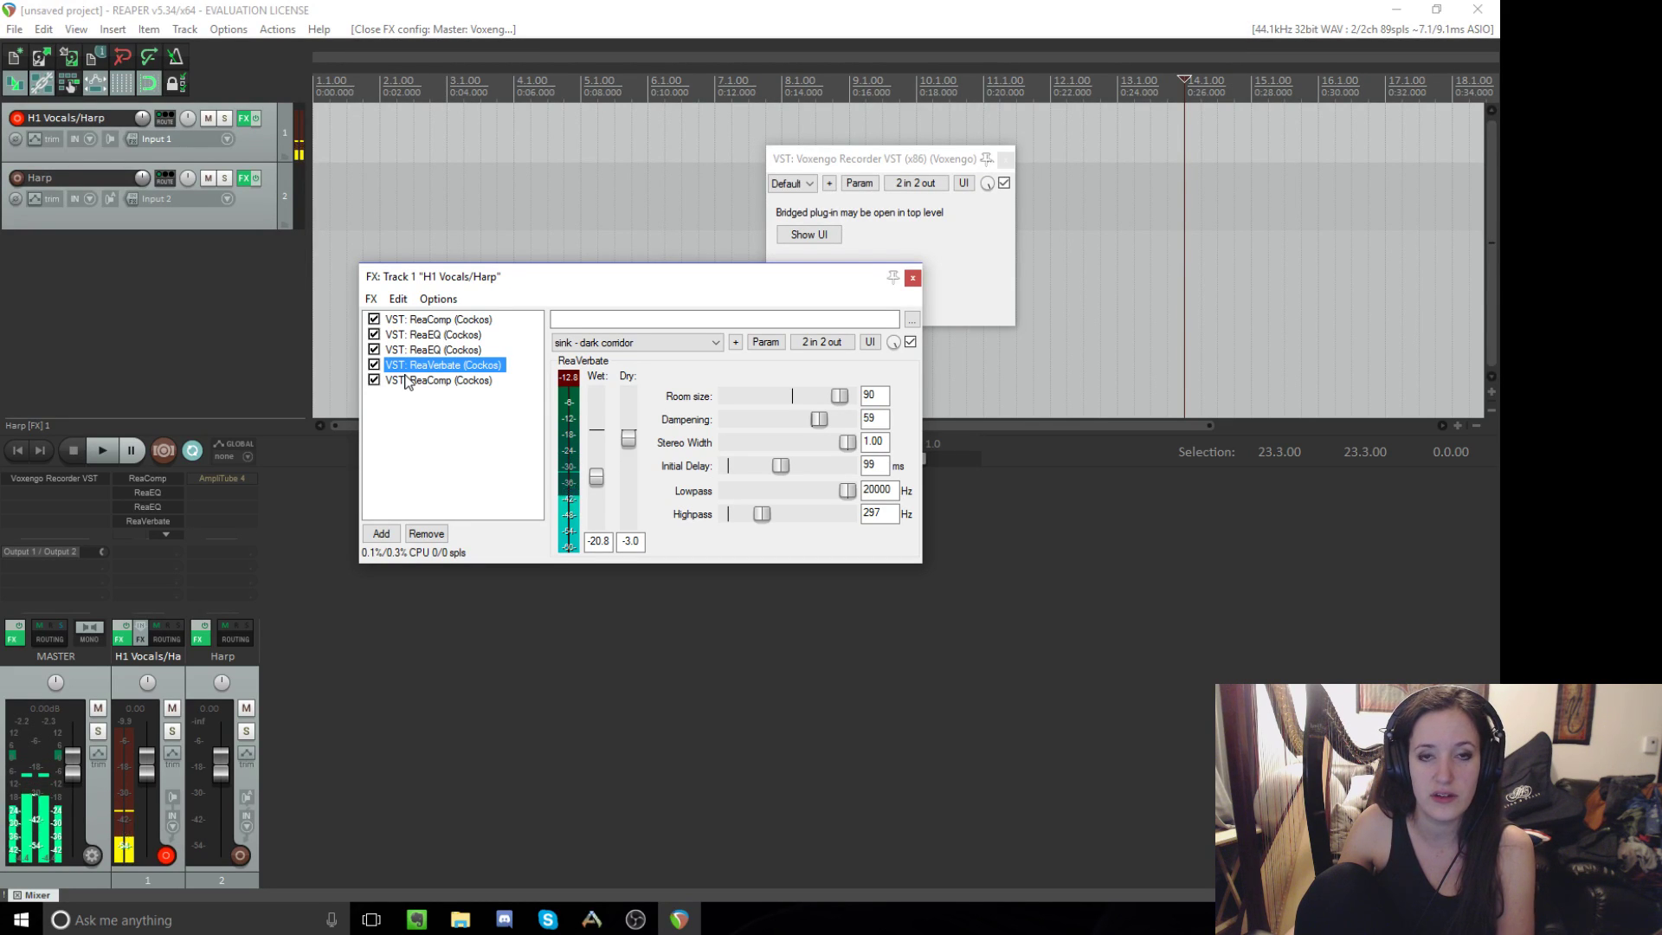
View the final ReaComp Master Bus Glue compressor, then deselect it
left_click(442, 381)
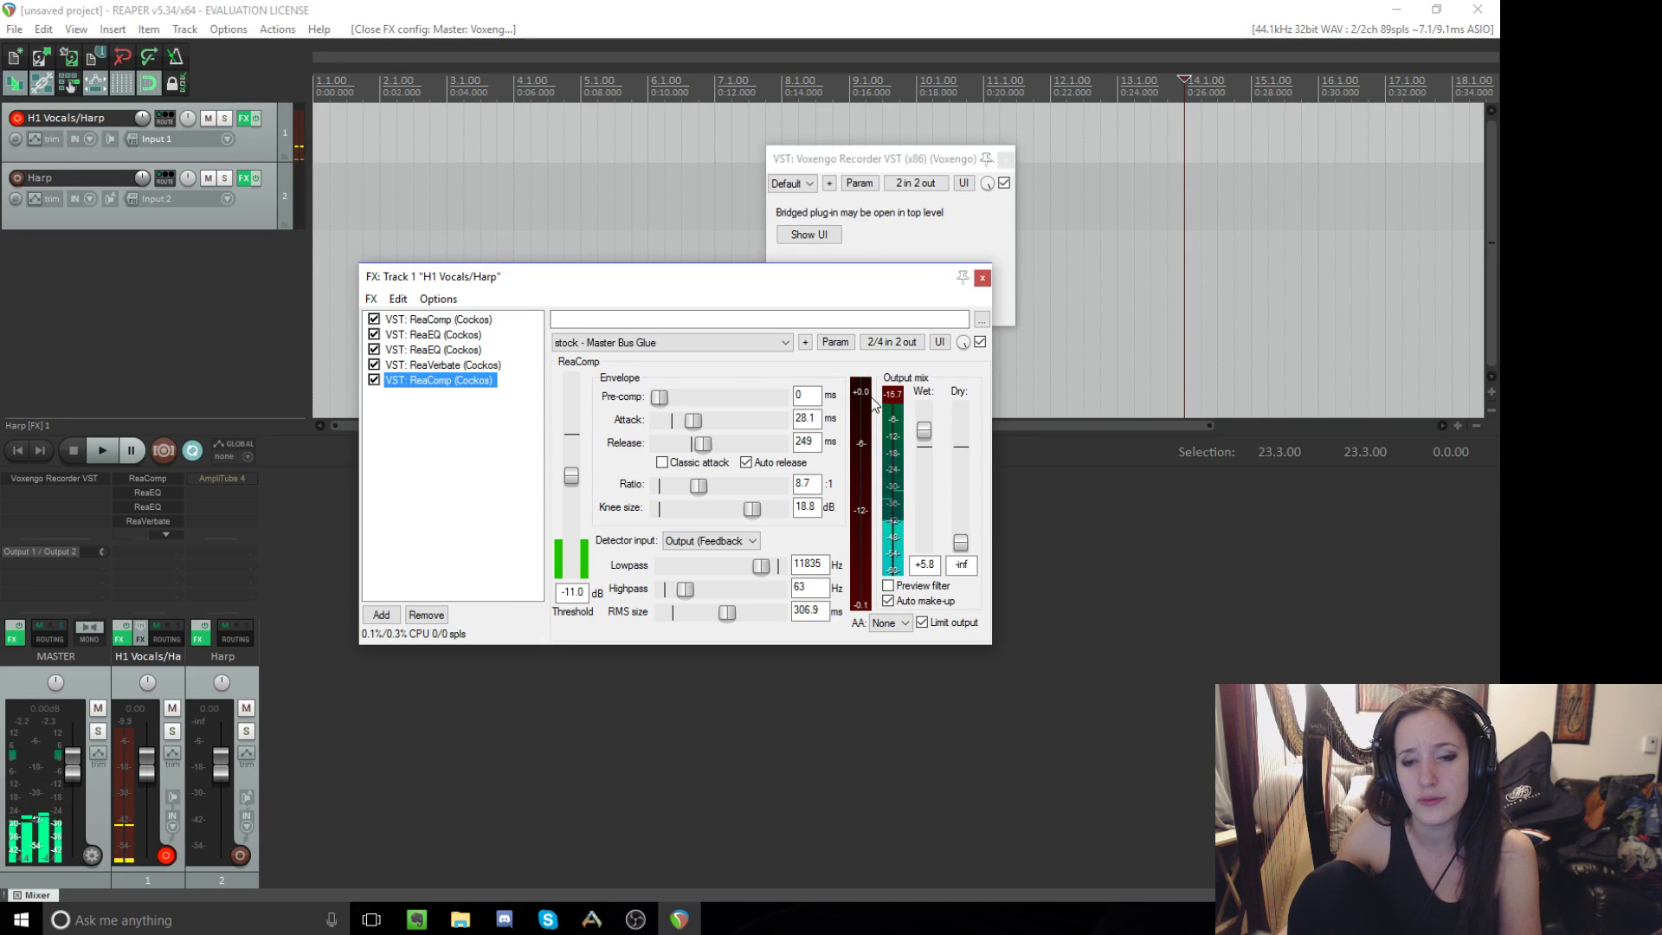
left_click(450, 451)
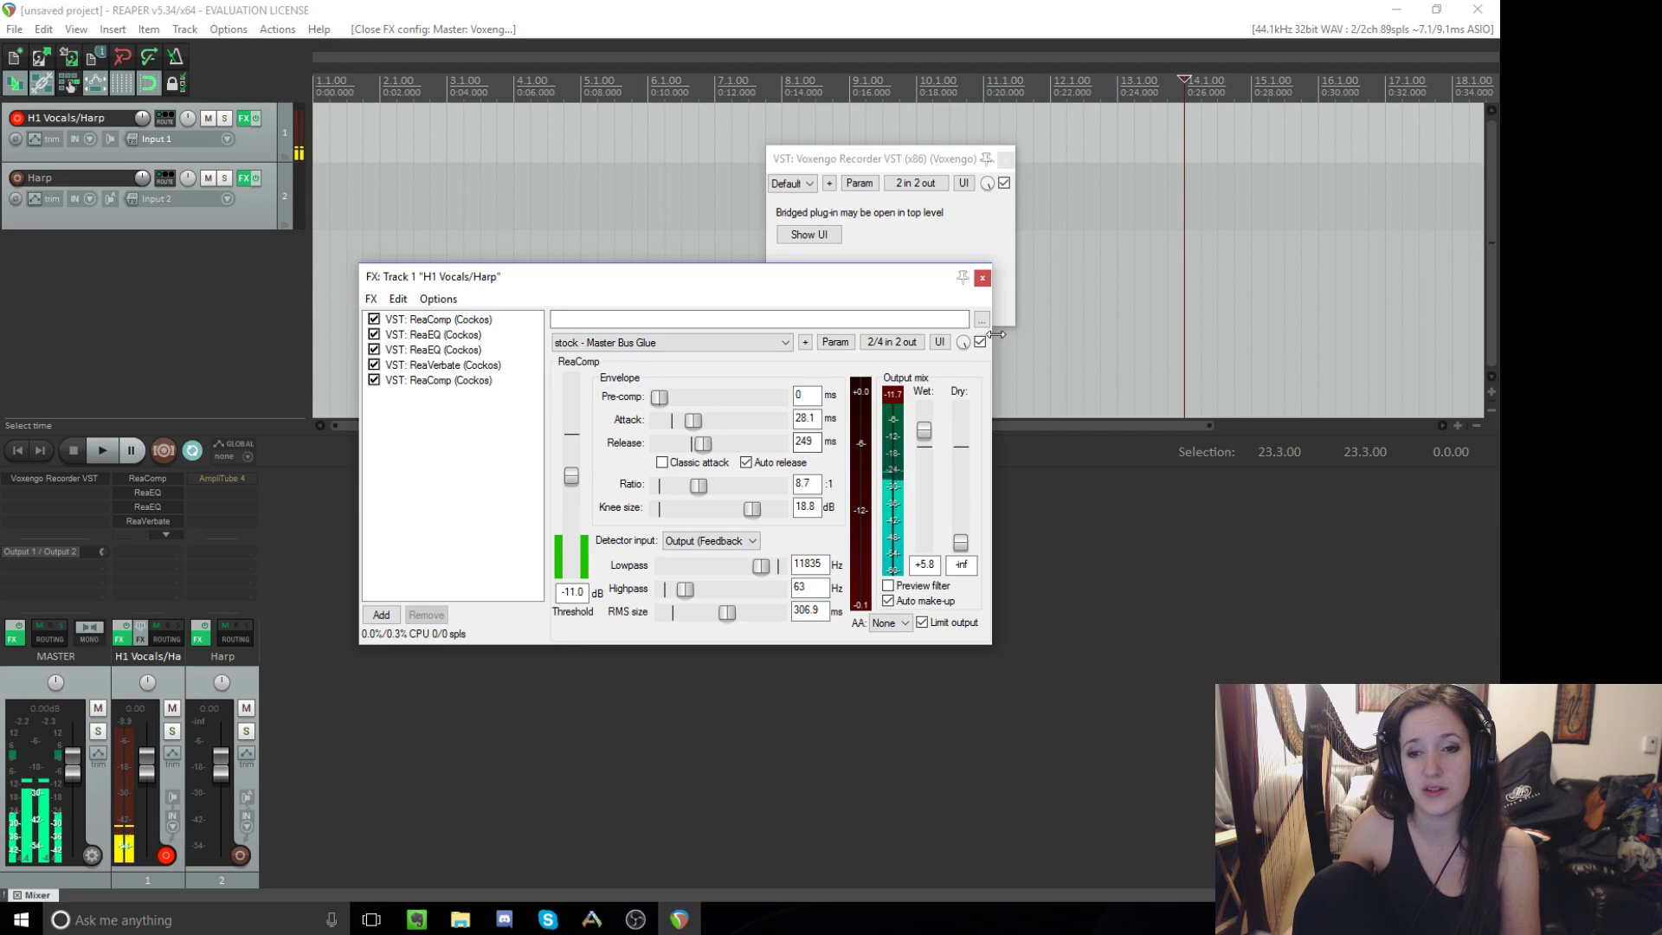
left_click(987, 277)
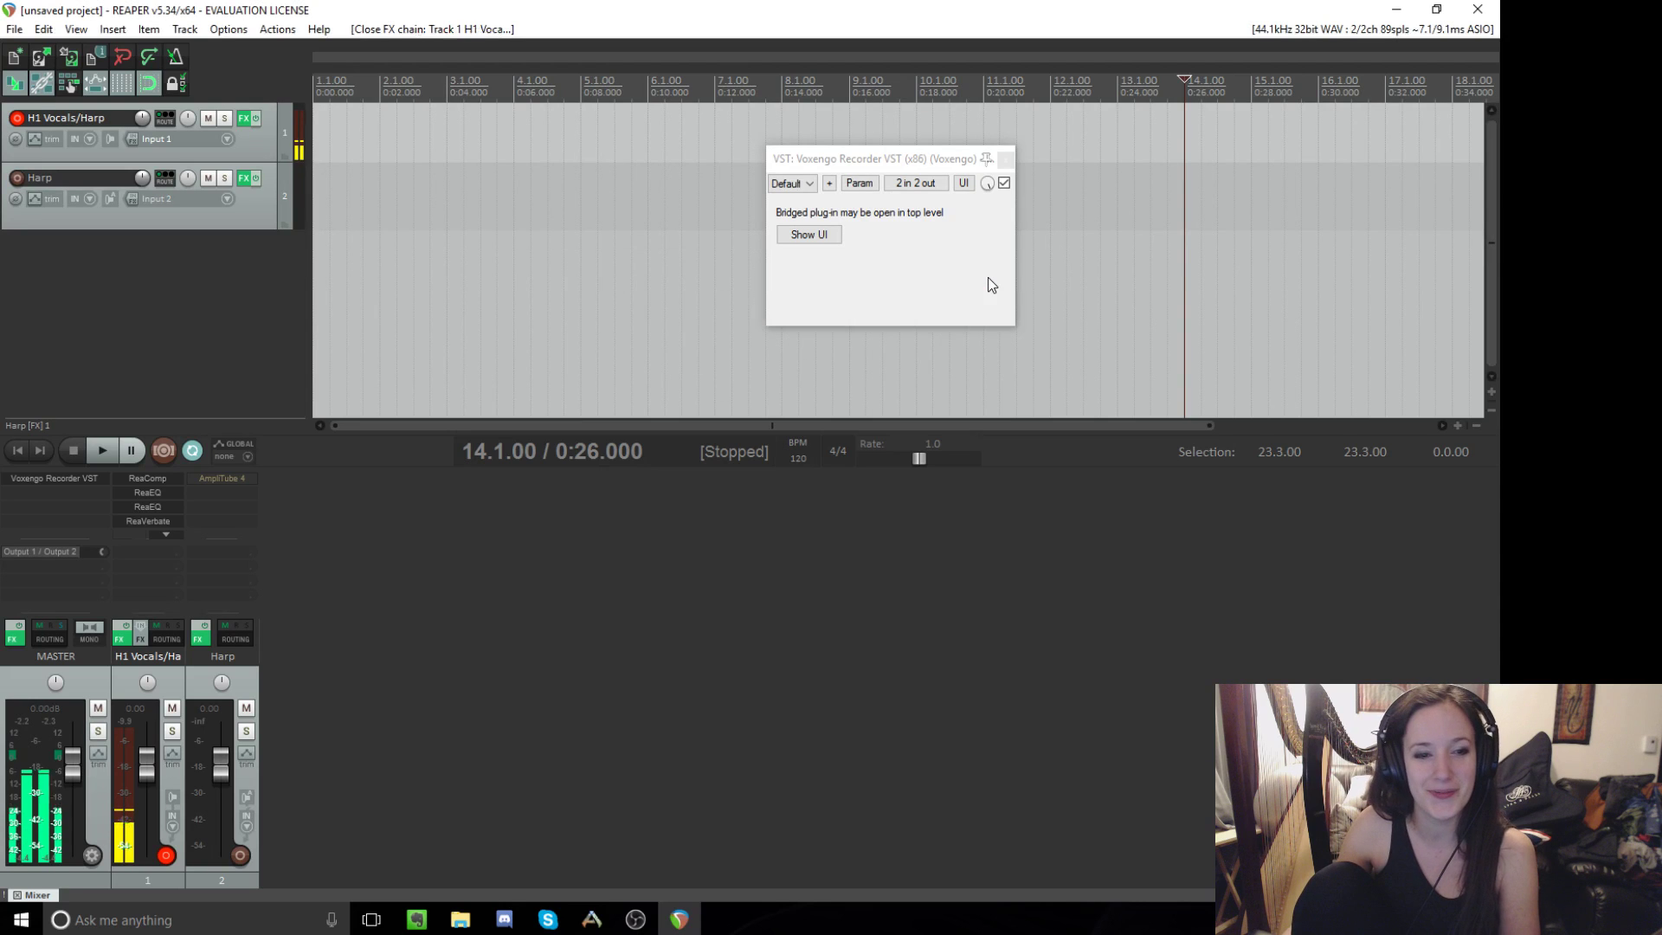